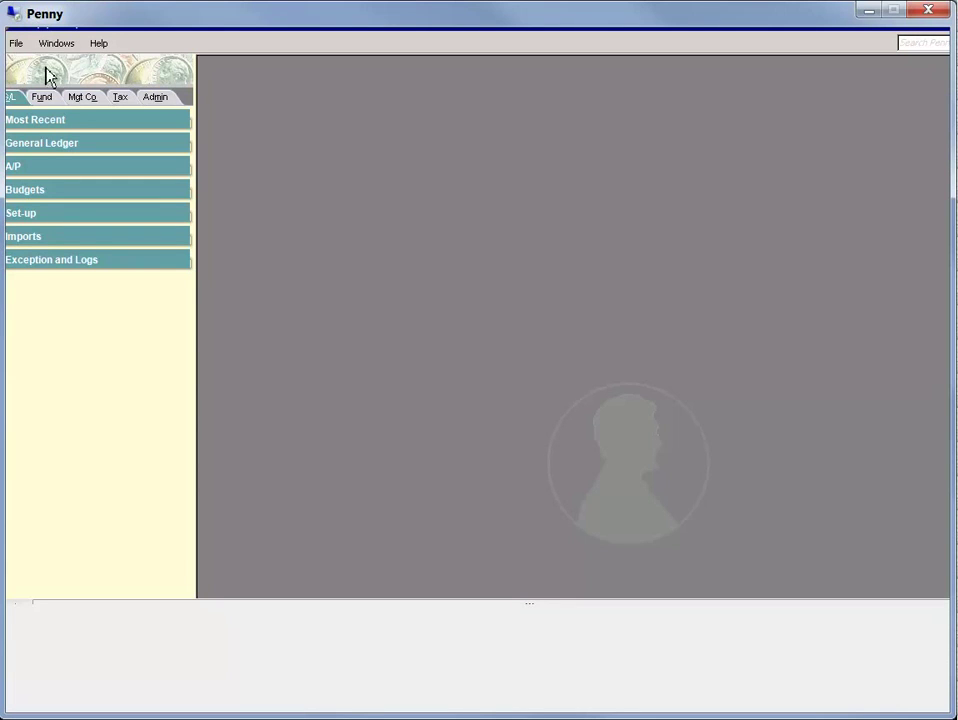
Filter the Funds list by code 'New' and select the NEW ISSUE fund, New Issue Sample Fund
{"action": "left_click", "coordinate": [45, 100]}
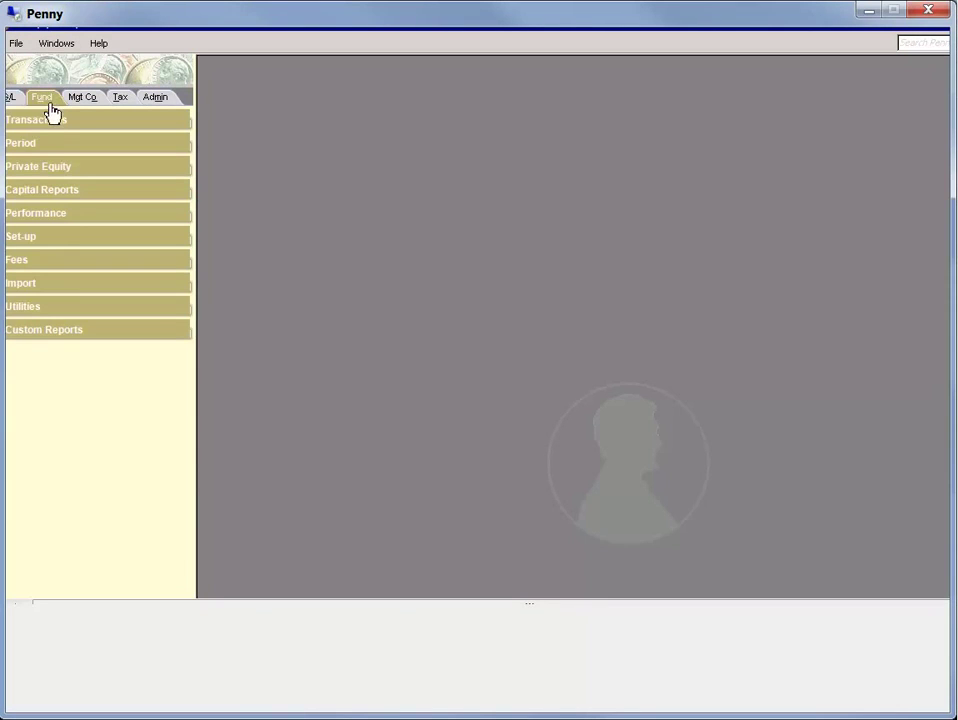
{"action": "left_click", "coordinate": [57, 238]}
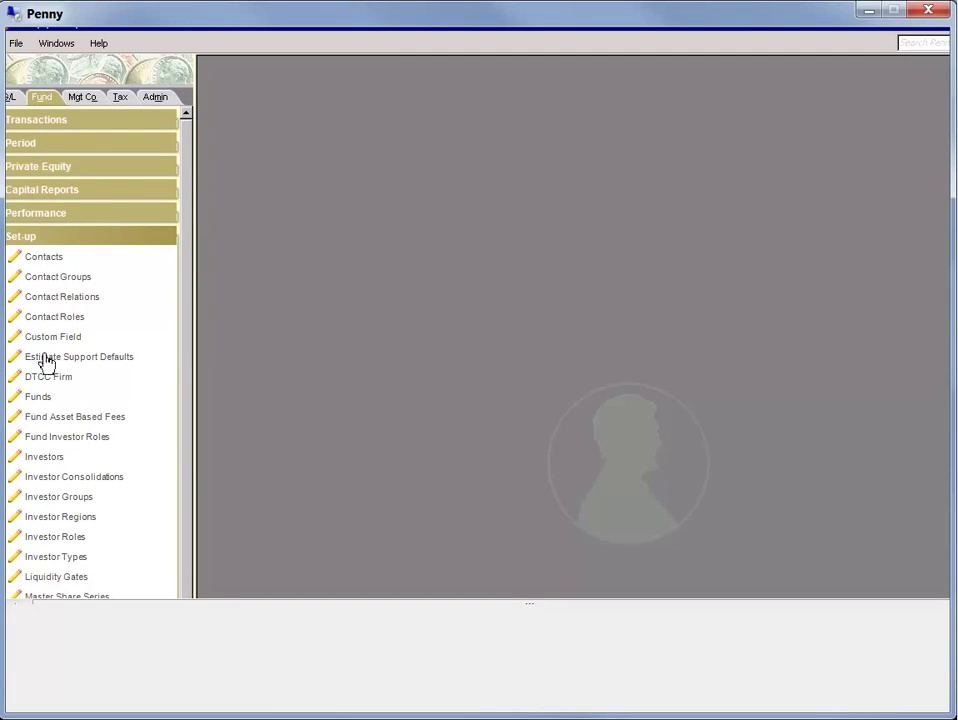
{"action": "left_click", "coordinate": [42, 400]}
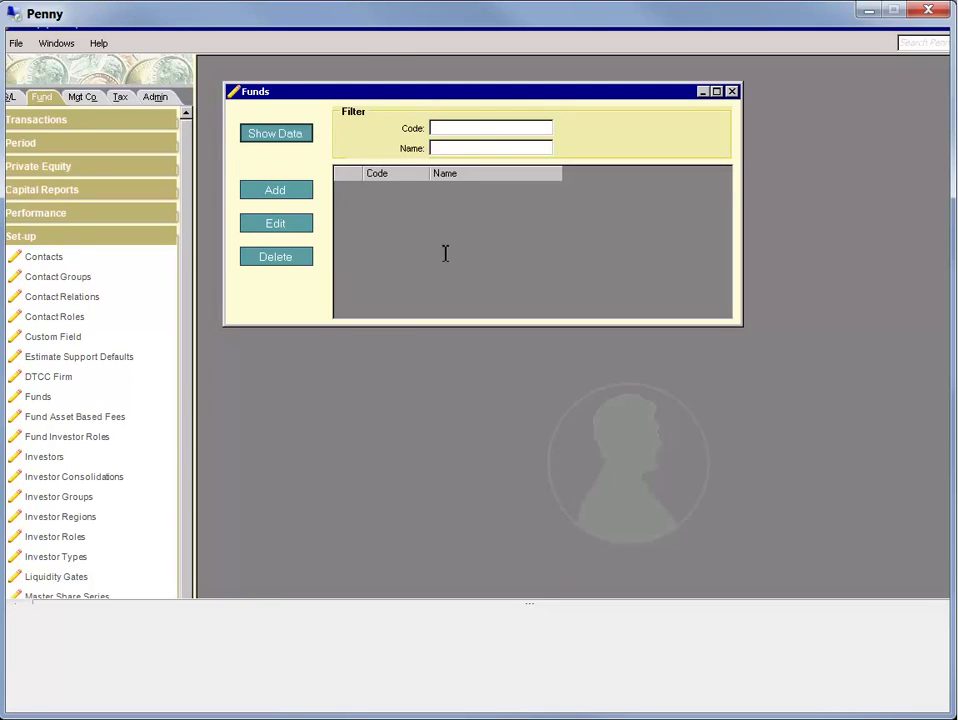
{"action": "left_click", "coordinate": [476, 123]}
{"action": "type", "text": "New"}
{"action": "left_click", "coordinate": [285, 139]}
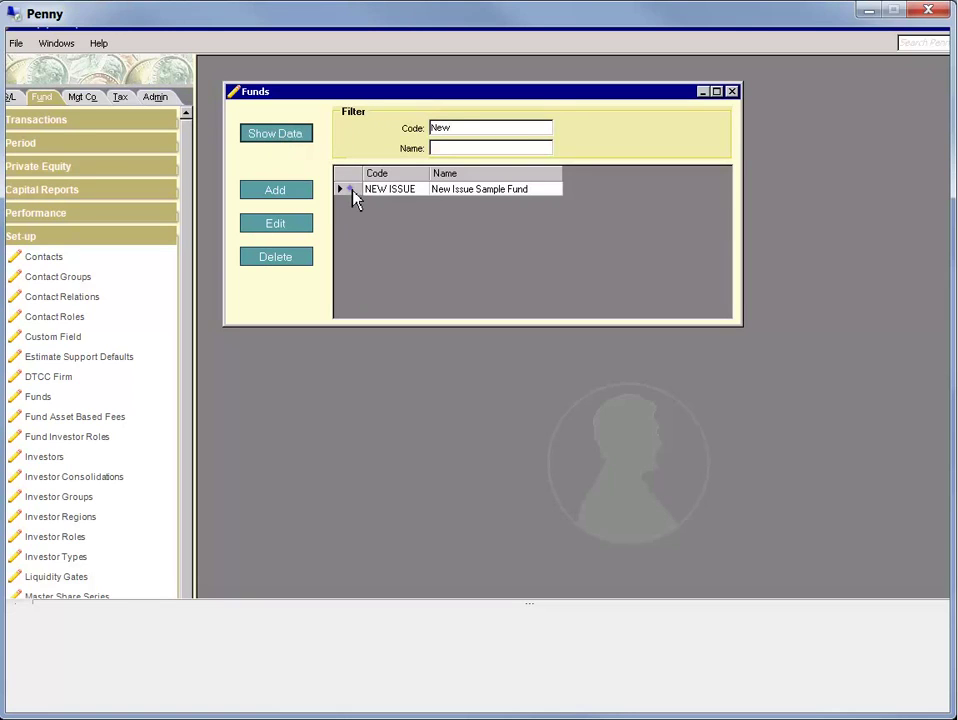
{"action": "left_click", "coordinate": [352, 190]}
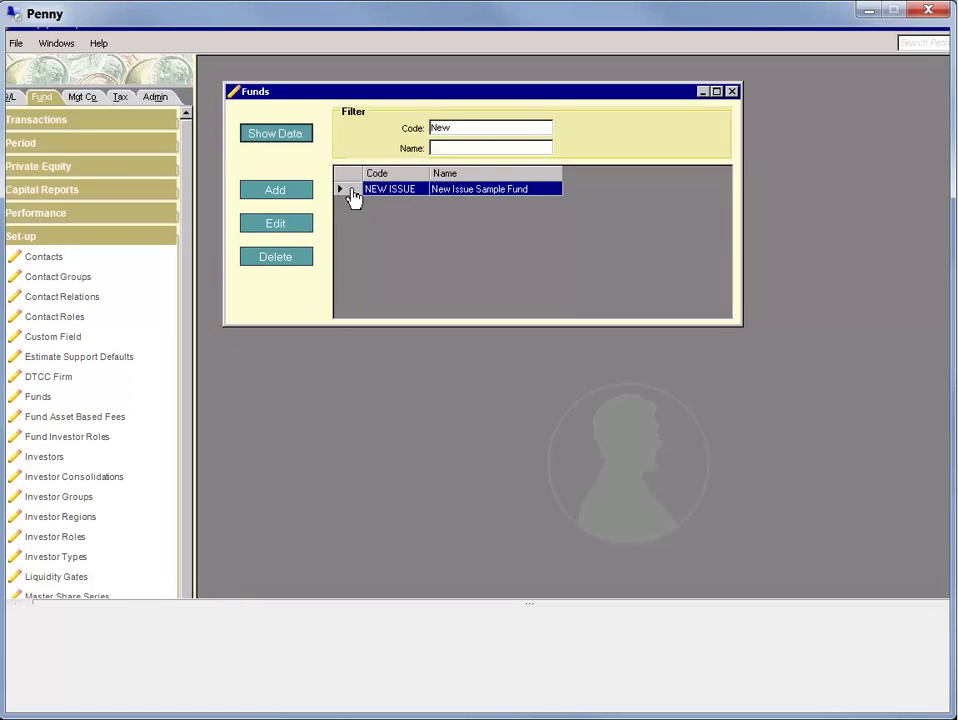
Enable Calculate New Issue Allocations on the NEW ISSUE fund's General Settings and save it
{"action": "left_click", "coordinate": [299, 228]}
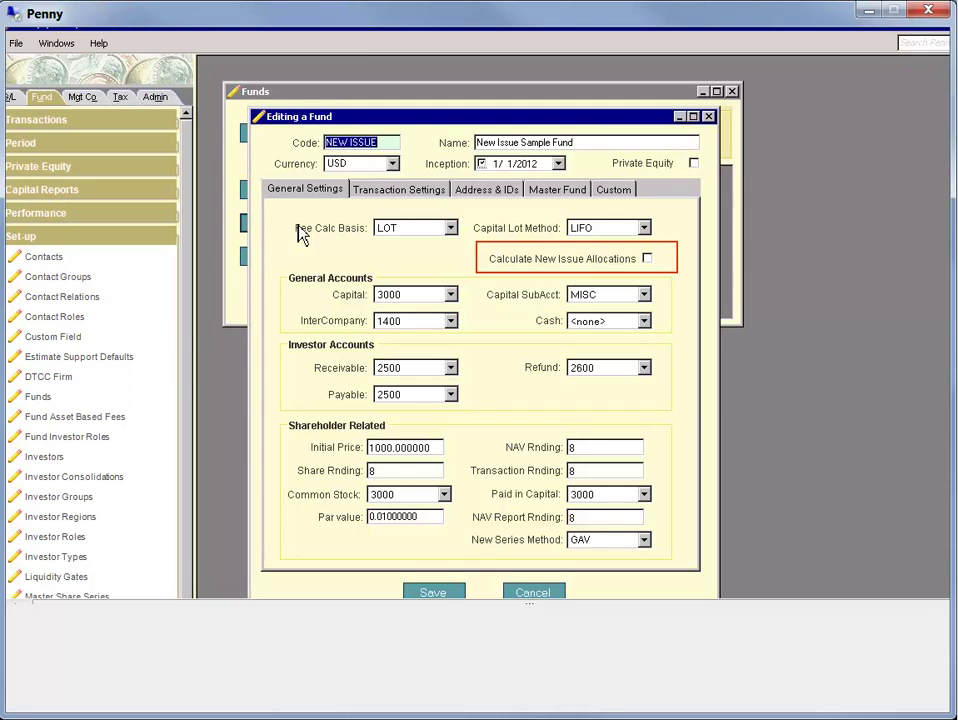
{"action": "left_click", "coordinate": [647, 259]}
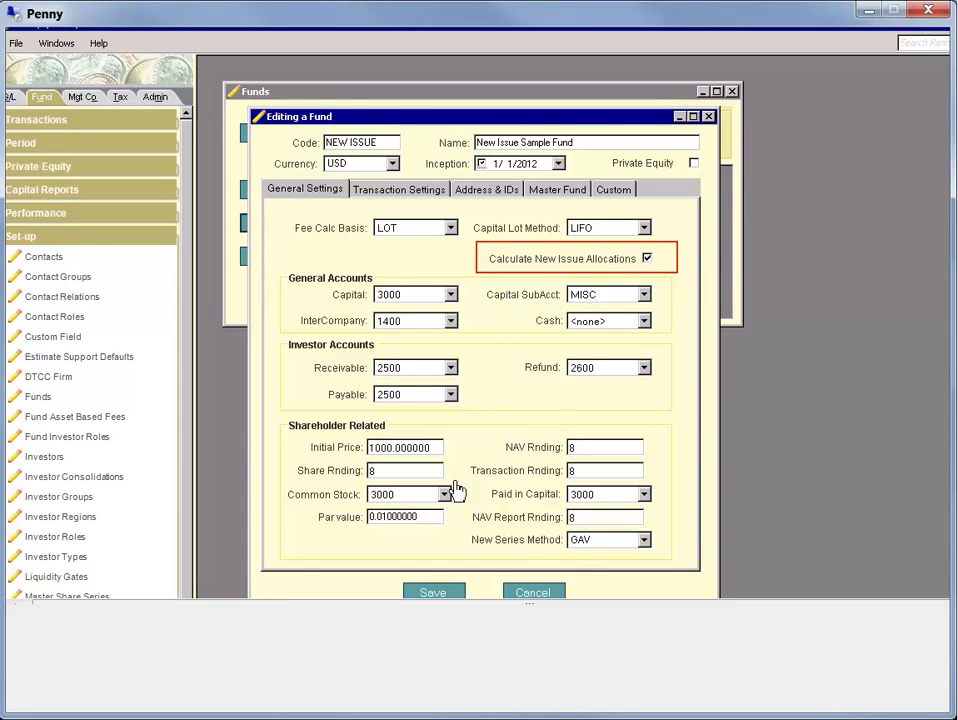
{"action": "left_click", "coordinate": [434, 593]}
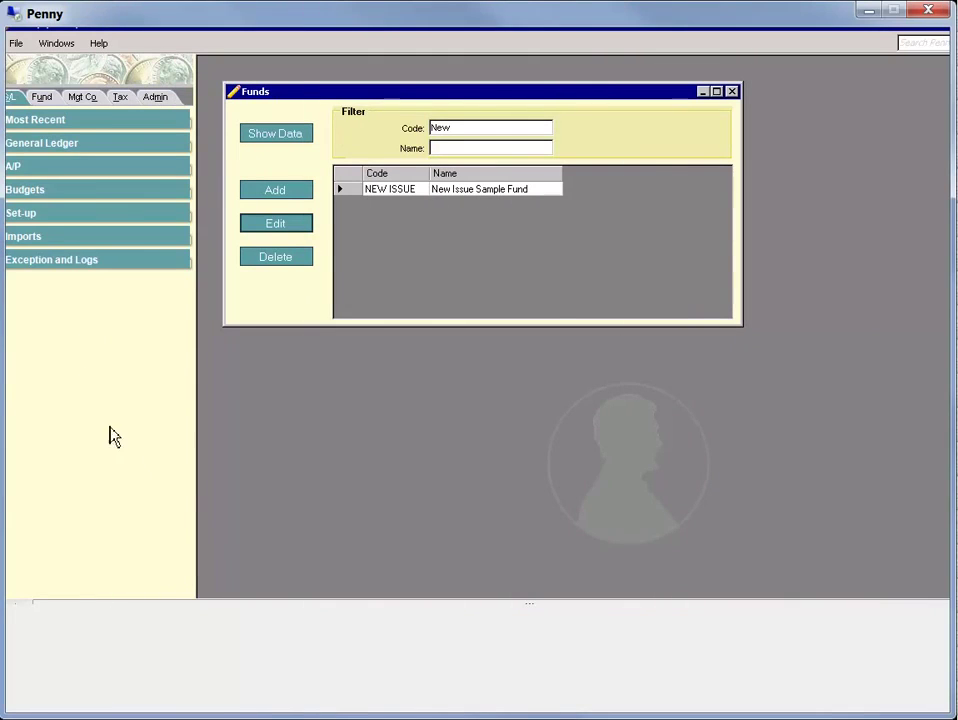
Filter the Investors list by code ABC and select investor ABC
{"action": "left_click", "coordinate": [40, 100]}
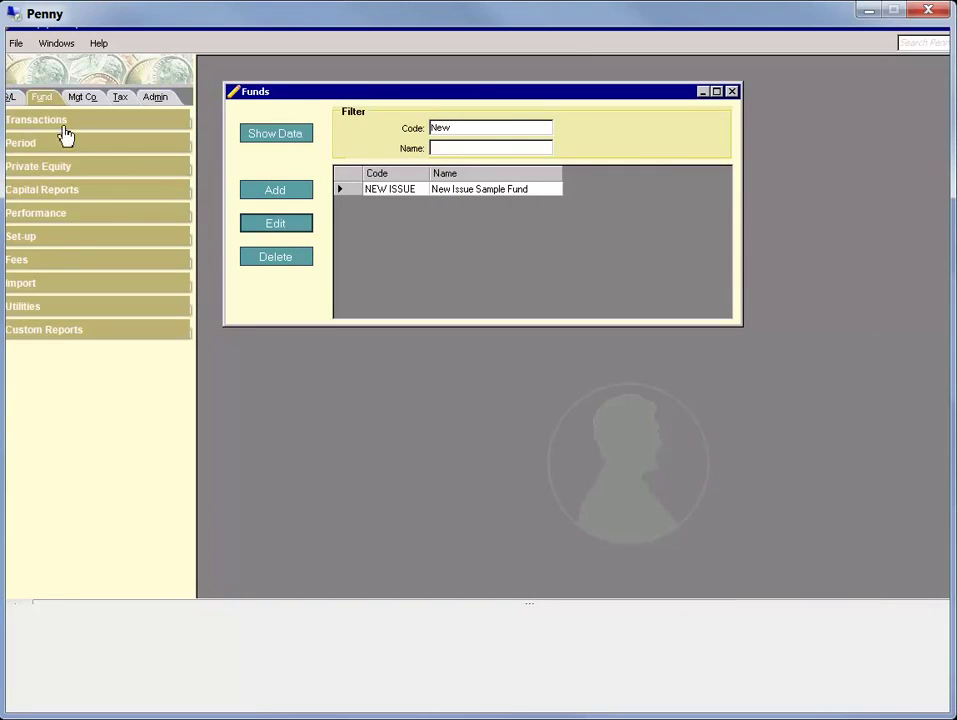
{"action": "left_click", "coordinate": [77, 242]}
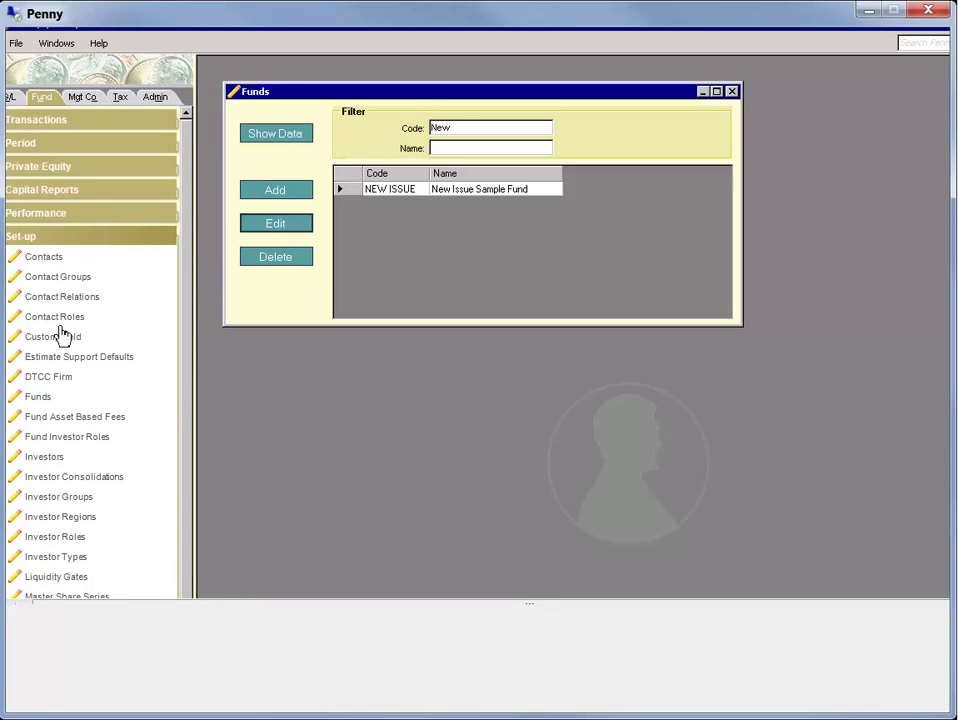
{"action": "left_click", "coordinate": [58, 460]}
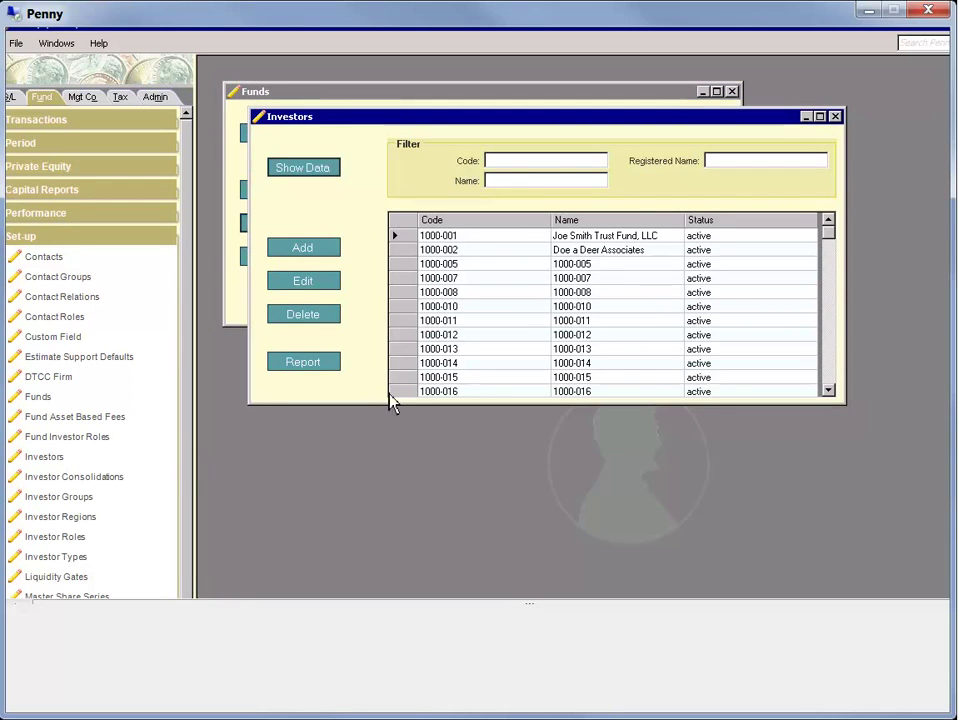
{"action": "left_click", "coordinate": [522, 162]}
{"action": "type", "text": "ABC"}
{"action": "left_click", "coordinate": [332, 168]}
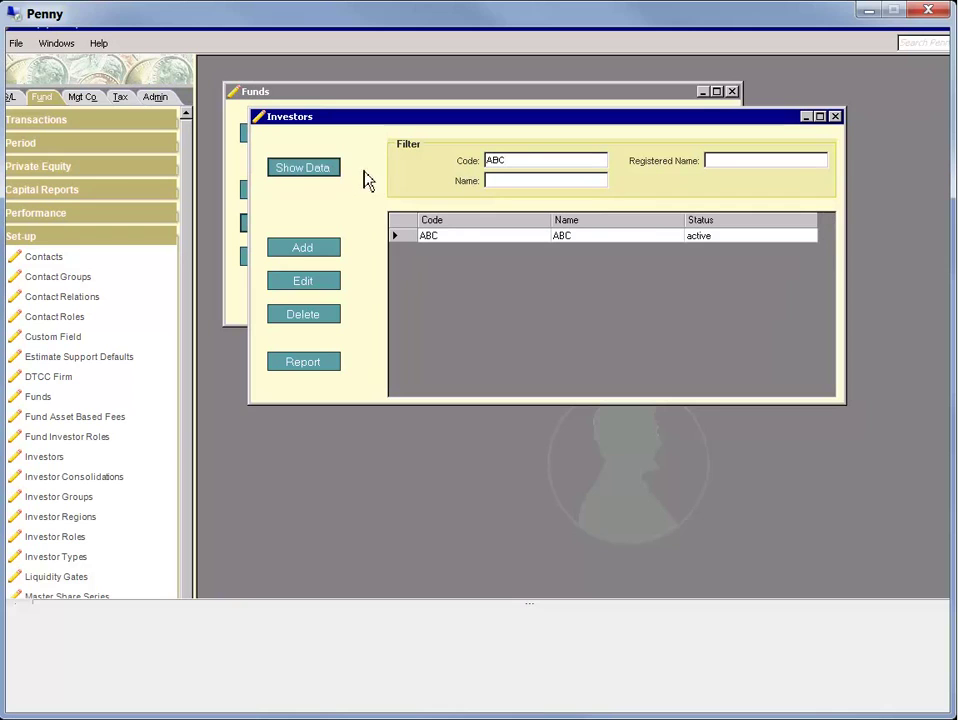
{"action": "left_click", "coordinate": [405, 238]}
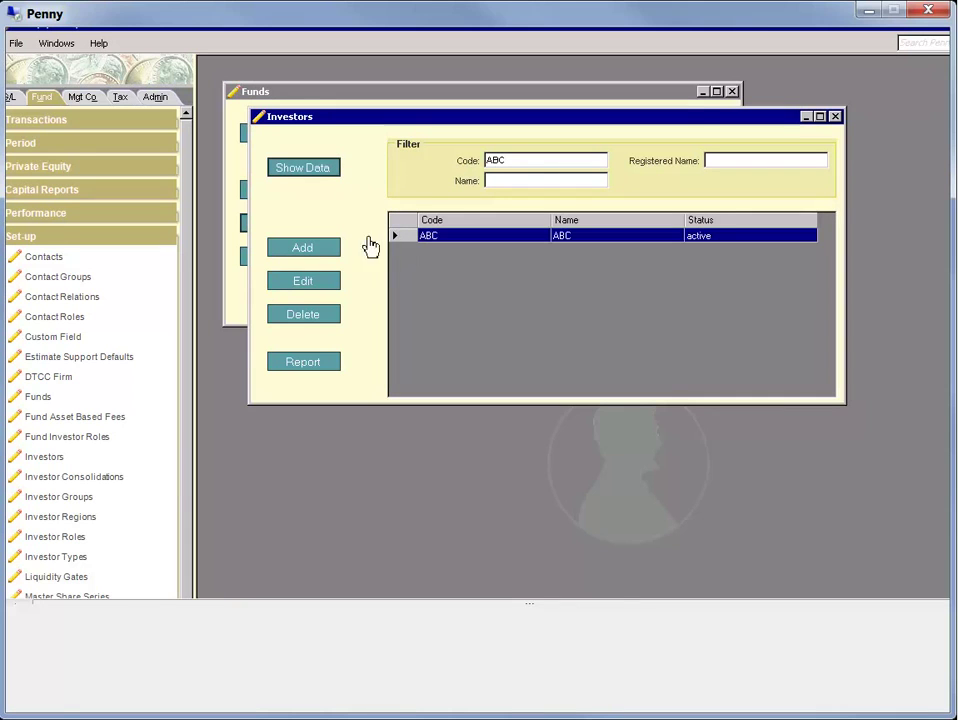
Open investor ABC for editing and confirm its New issue category reads RESTRICTED
{"action": "left_click", "coordinate": [327, 283]}
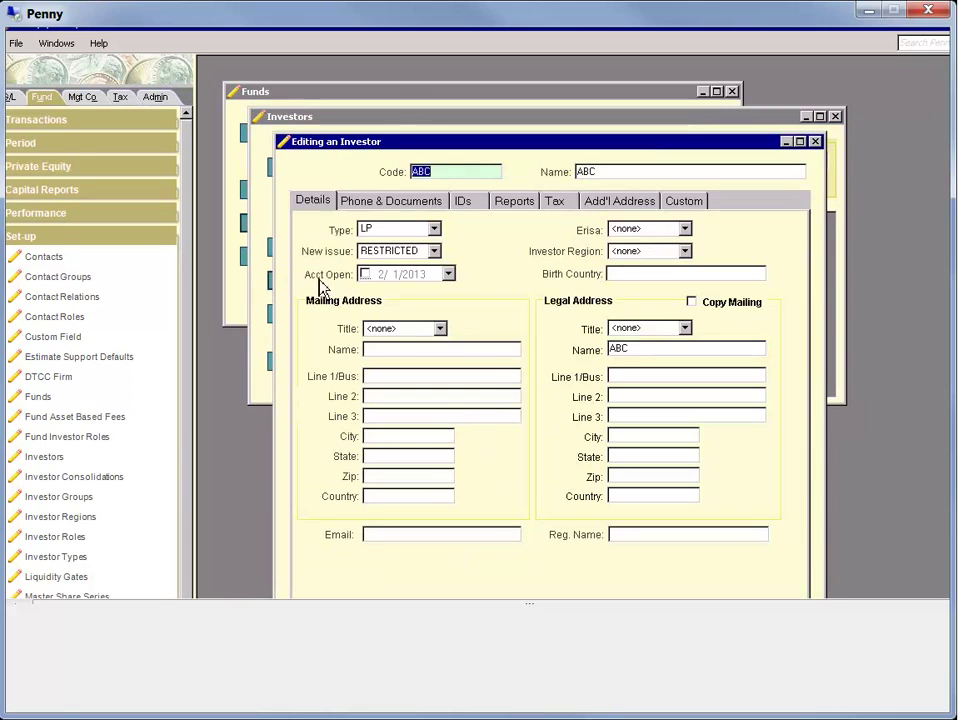
{"action": "left_click", "coordinate": [312, 208]}
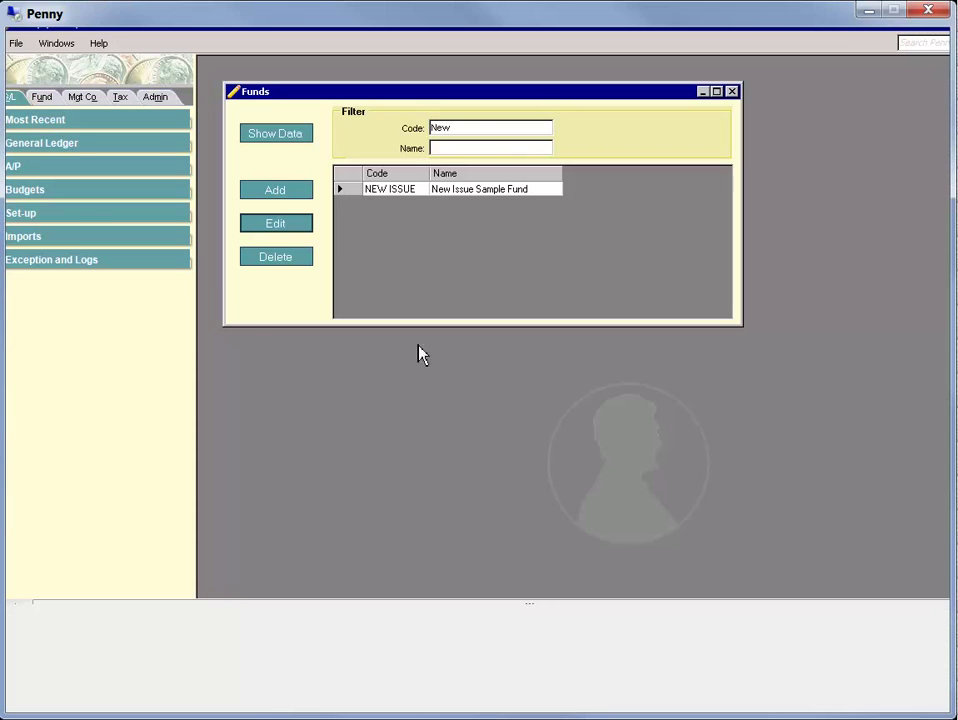
Open the New Issue Types list from the Fund Set-up items
{"action": "left_click", "coordinate": [43, 99]}
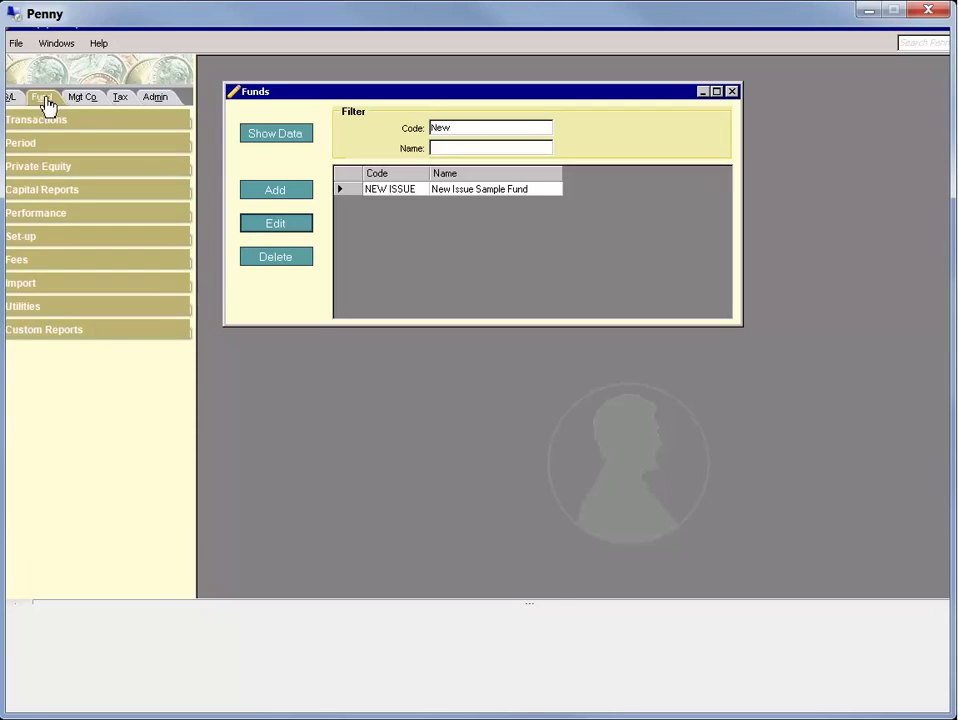
{"action": "left_click", "coordinate": [60, 238]}
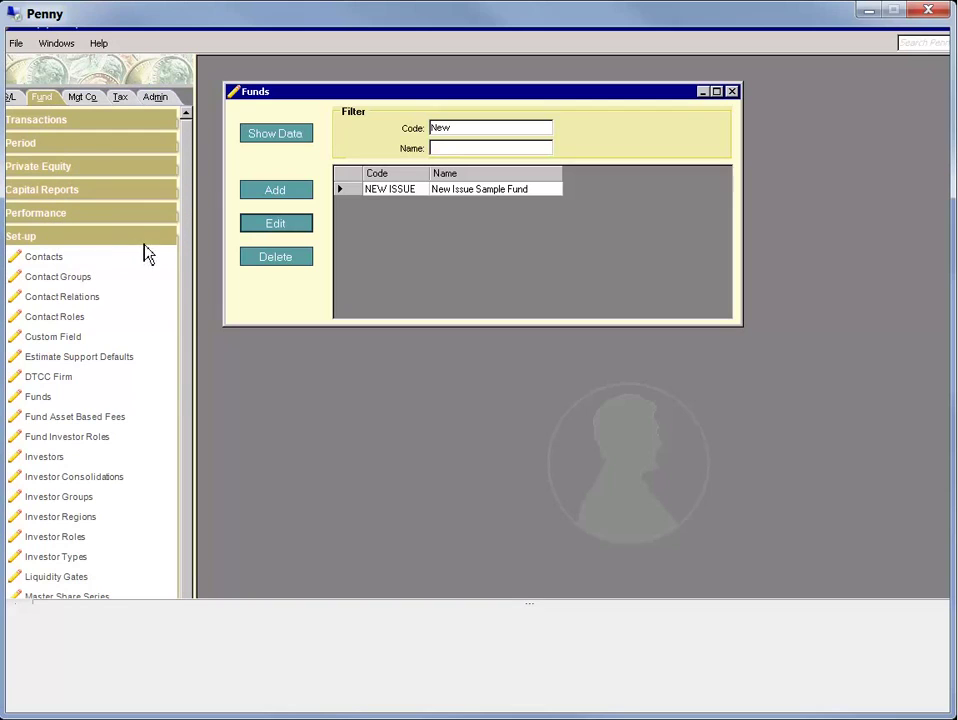
{"action": "left_click_drag", "start_coordinate": [186, 312], "coordinate": [182, 481]}
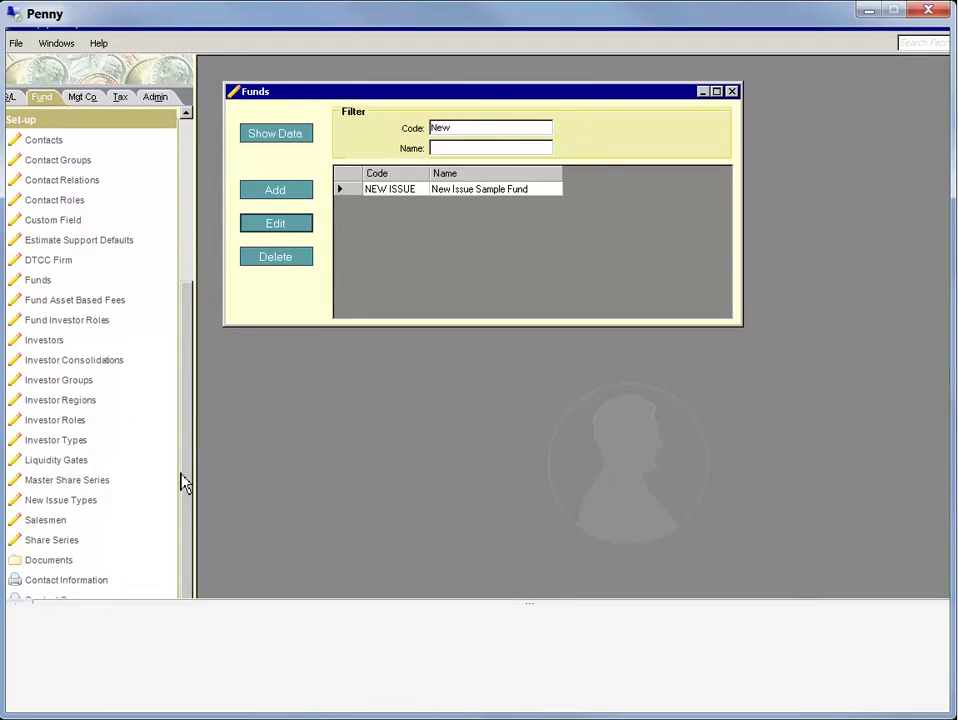
{"action": "left_click", "coordinate": [90, 508]}
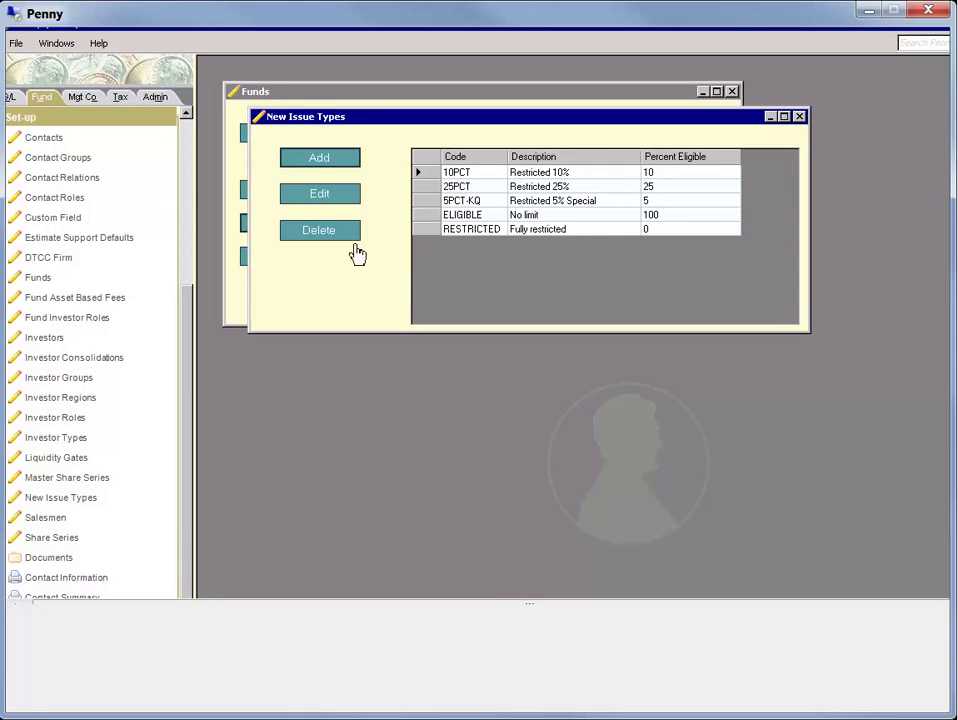
Create issue type 15PCY, 'Restricted 15%', with 15 percent eligible, and save it
{"action": "left_click", "coordinate": [343, 165]}
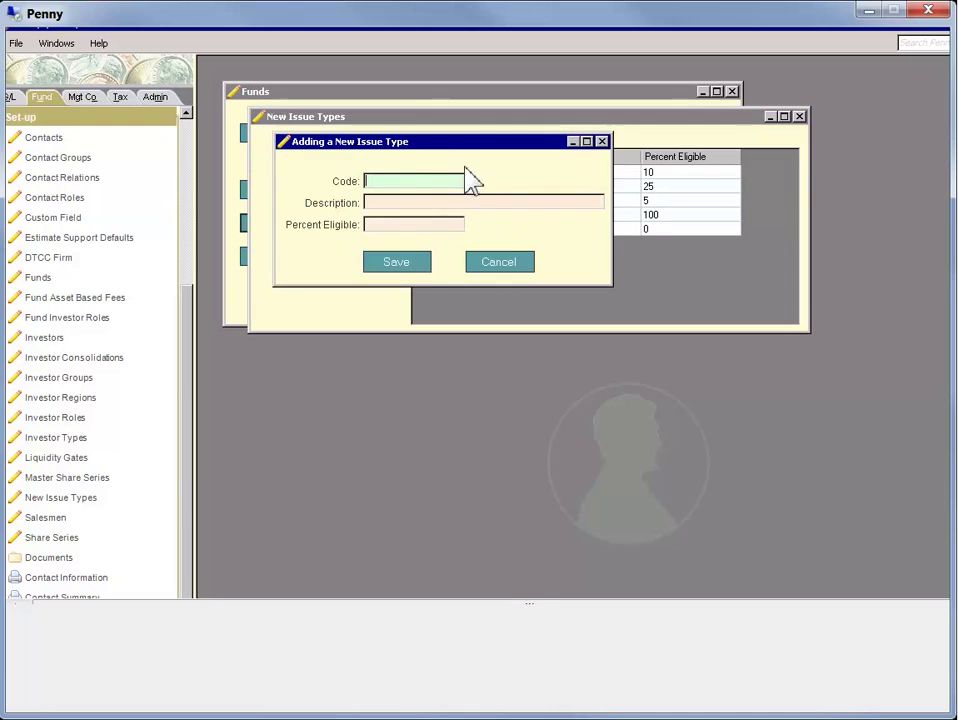
{"action": "type", "text": "15PCY"}
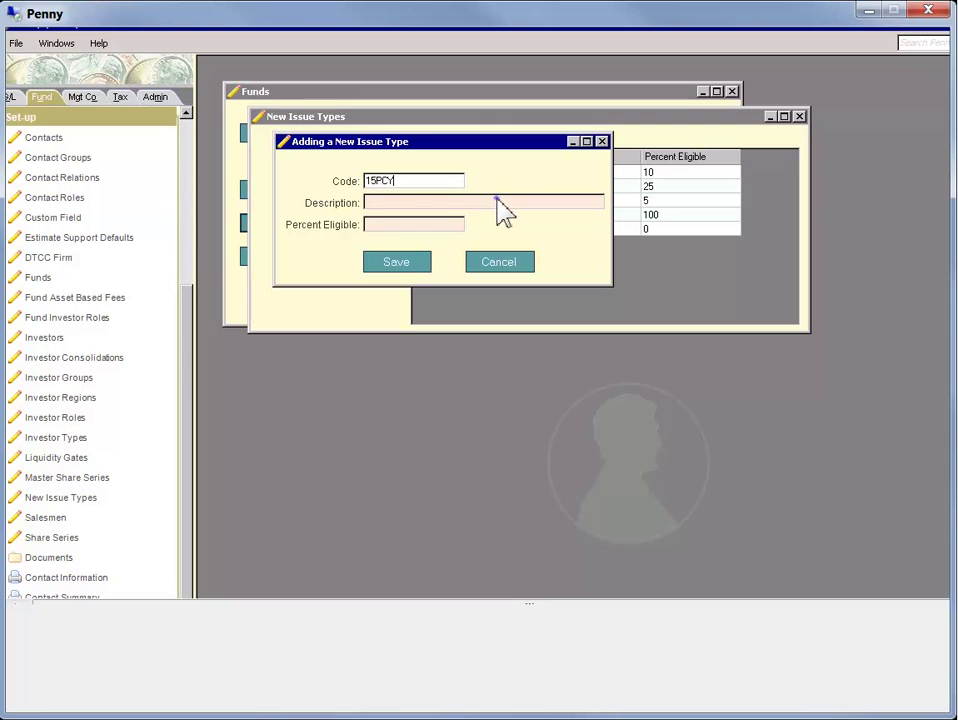
{"action": "left_click", "coordinate": [497, 200]}
{"action": "type", "text": "Restricted 15%"}
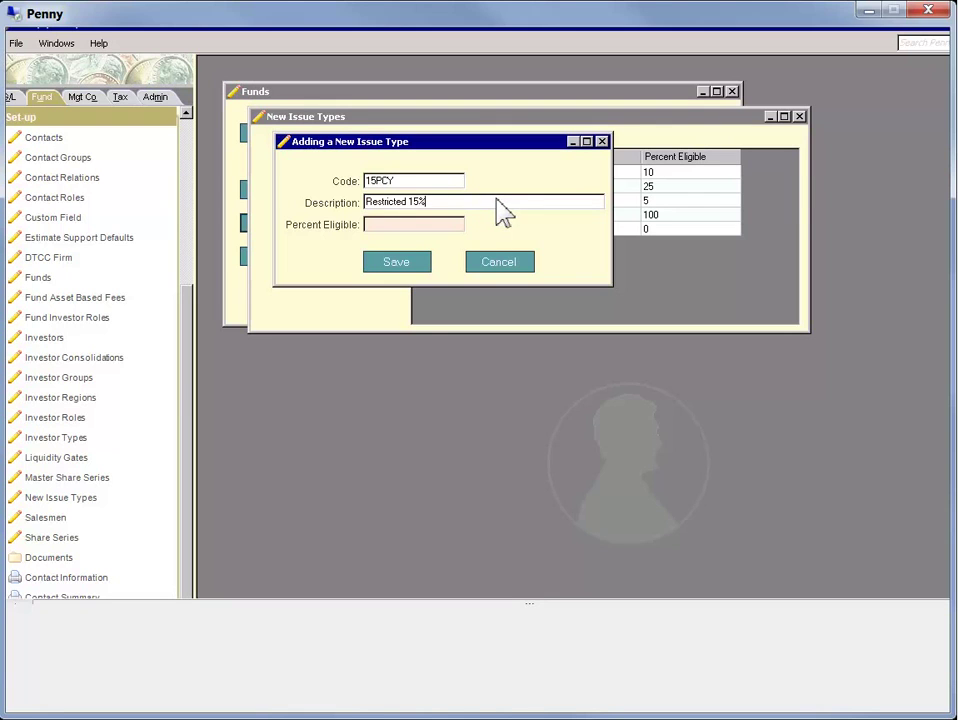
{"action": "key", "text": "Tab"}
{"action": "type", "text": "15"}
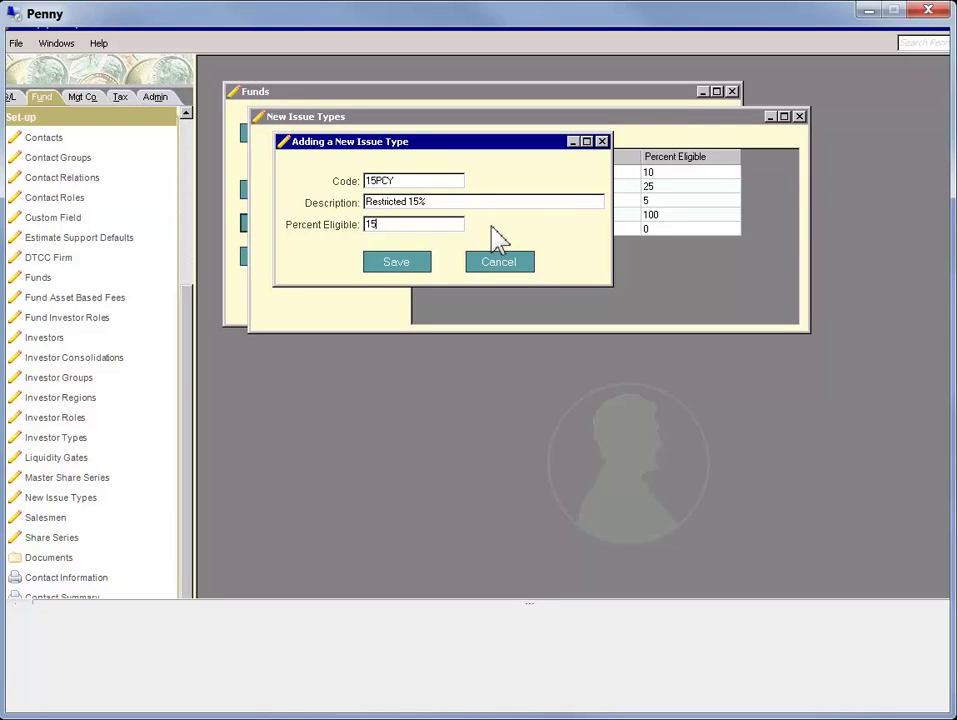
{"action": "left_click", "coordinate": [387, 259]}
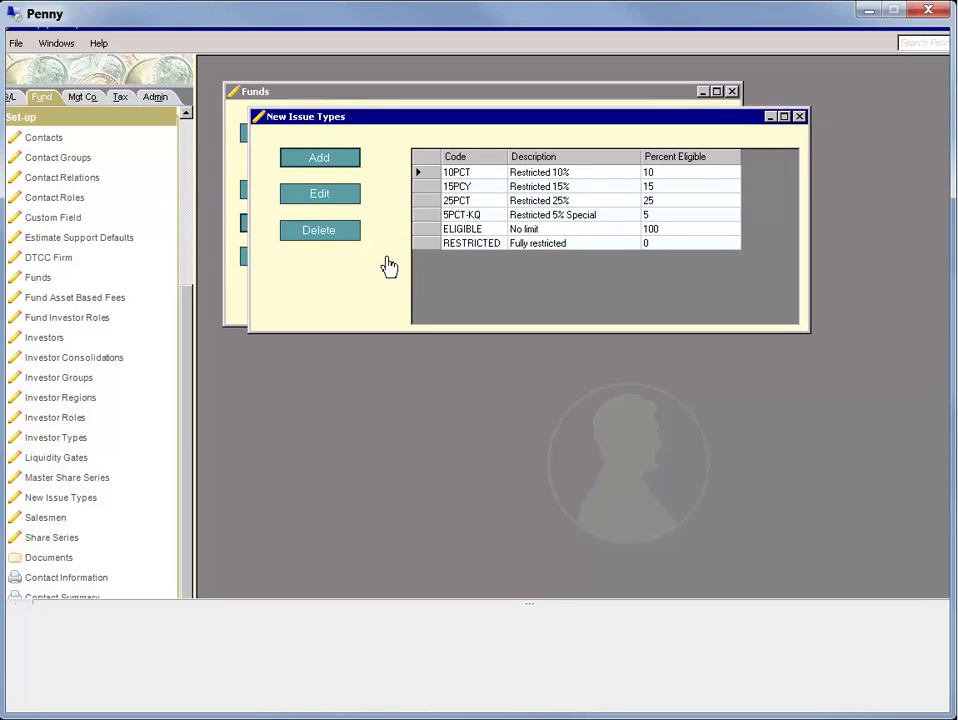
Reopen investor ABC from the ABC-filtered Investors list and check 15PCY appears among its New issue options
{"action": "left_click", "coordinate": [35, 160]}
{"action": "left_click", "coordinate": [45, 340]}
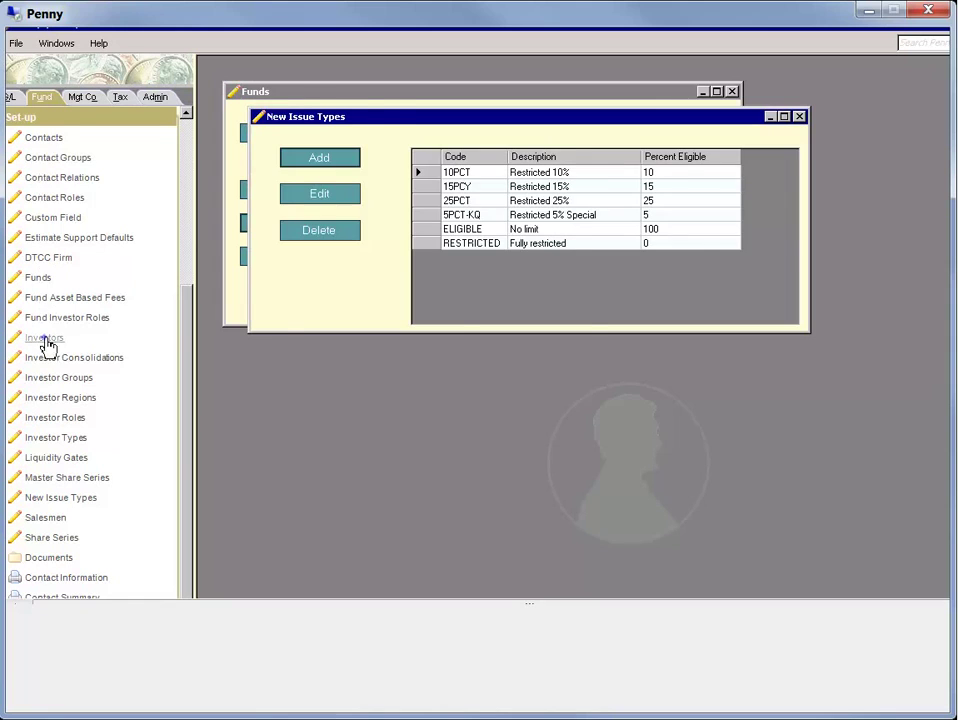
{"action": "left_click", "coordinate": [621, 185]}
{"action": "type", "text": "ABC"}
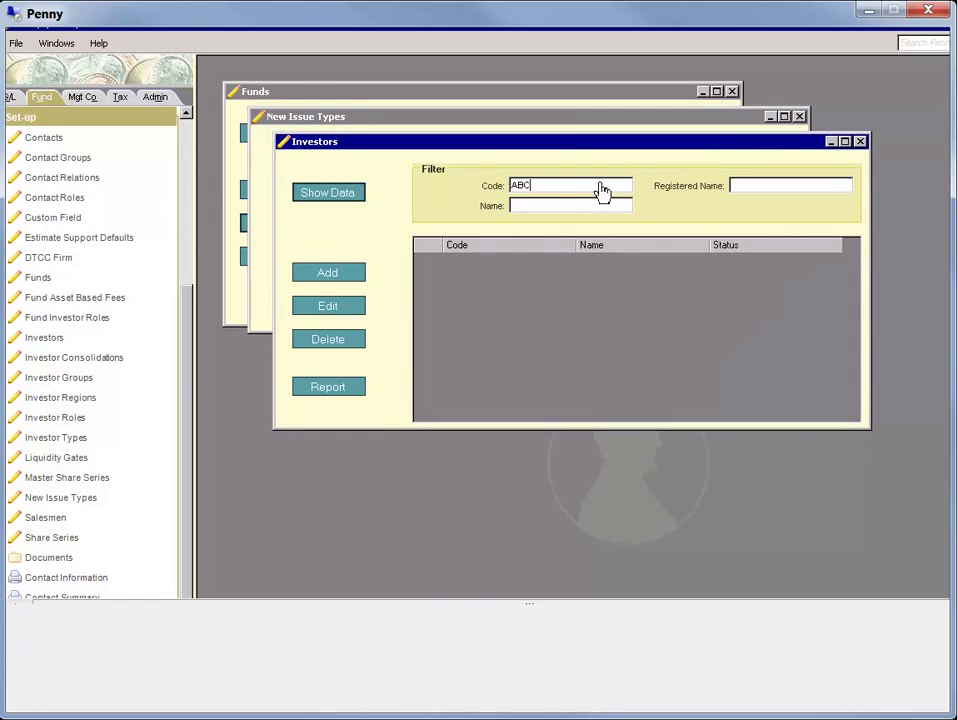
{"action": "left_click", "coordinate": [345, 203]}
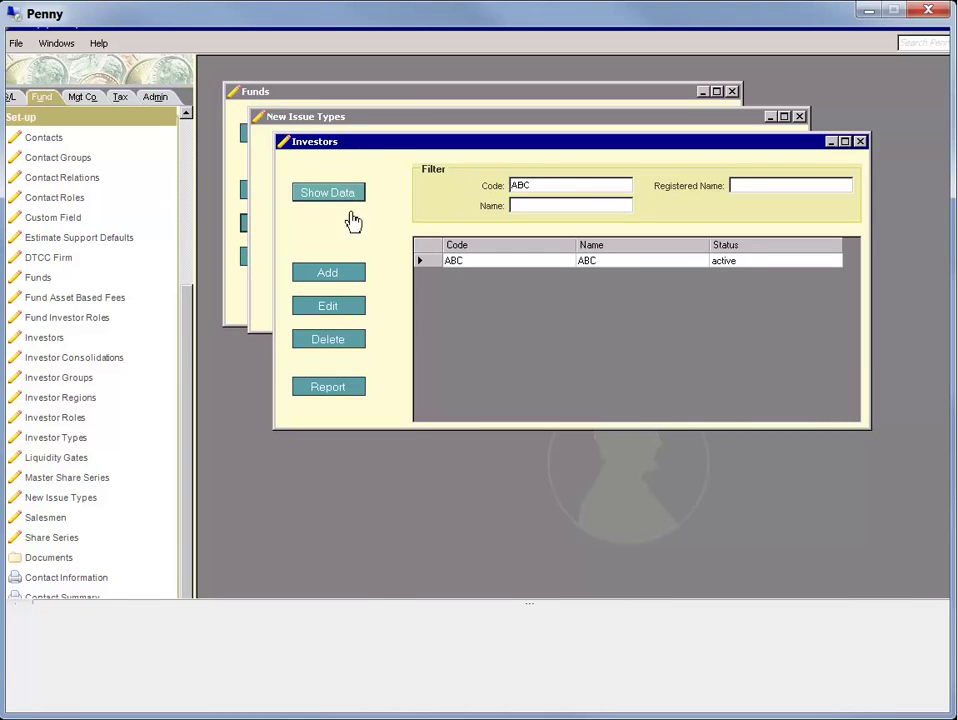
{"action": "left_click", "coordinate": [357, 306]}
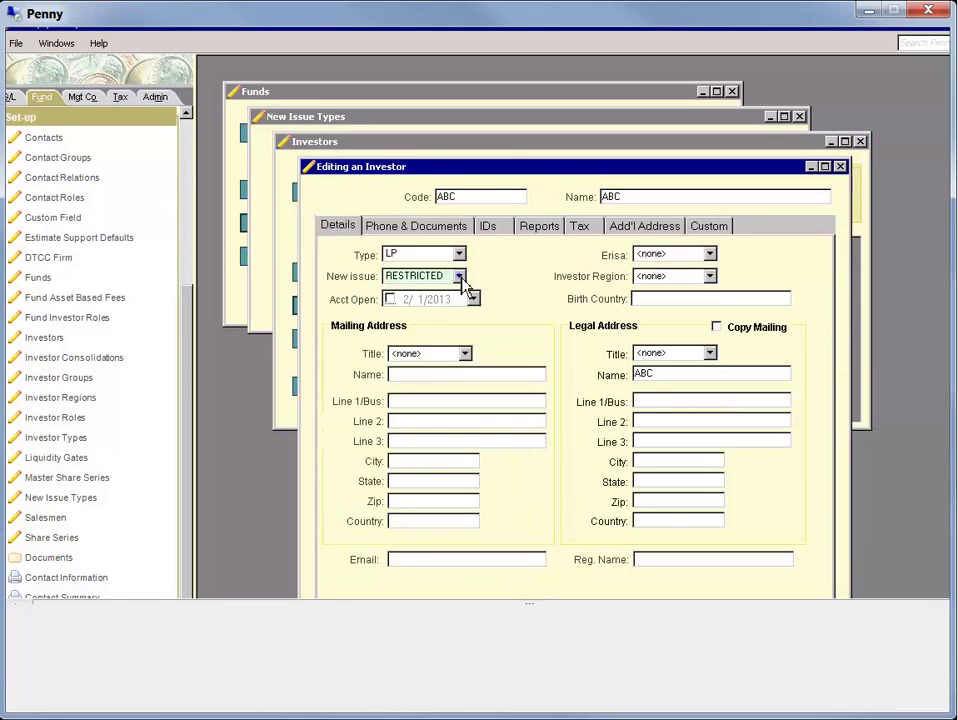
{"action": "left_click", "coordinate": [460, 277]}
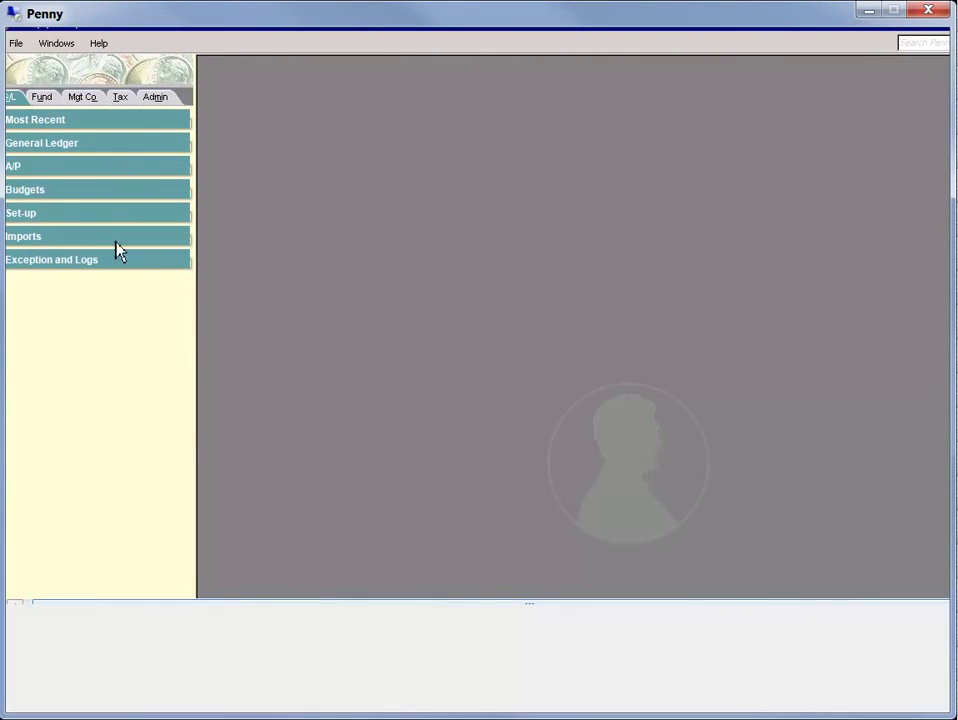
Open the New Issue Allocation report criteria under Fund > Period
{"action": "left_click", "coordinate": [40, 98]}
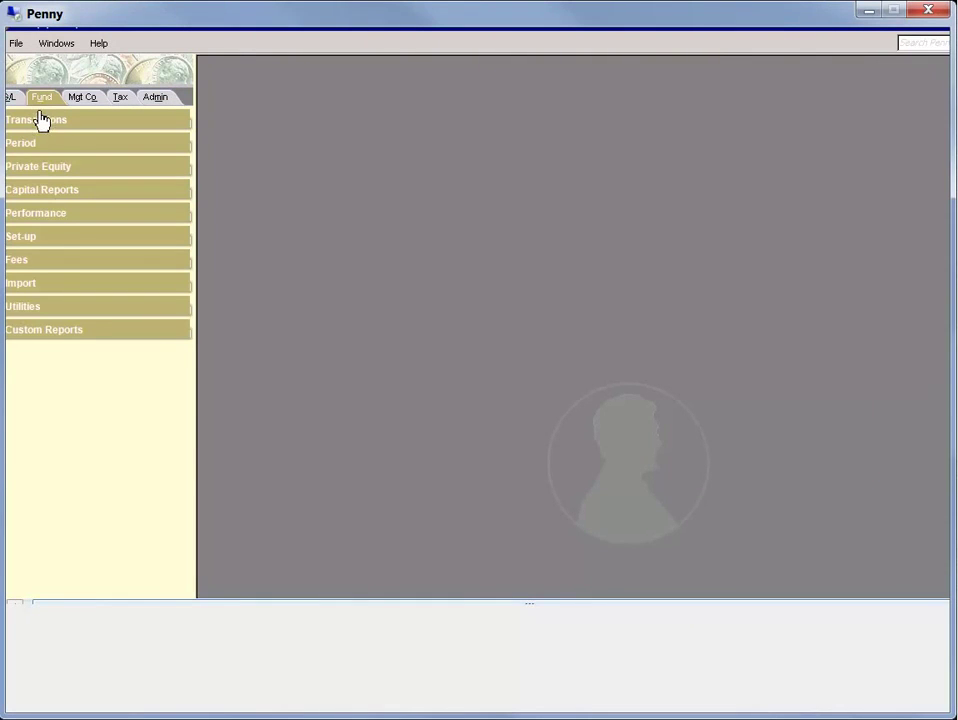
{"action": "left_click", "coordinate": [42, 145]}
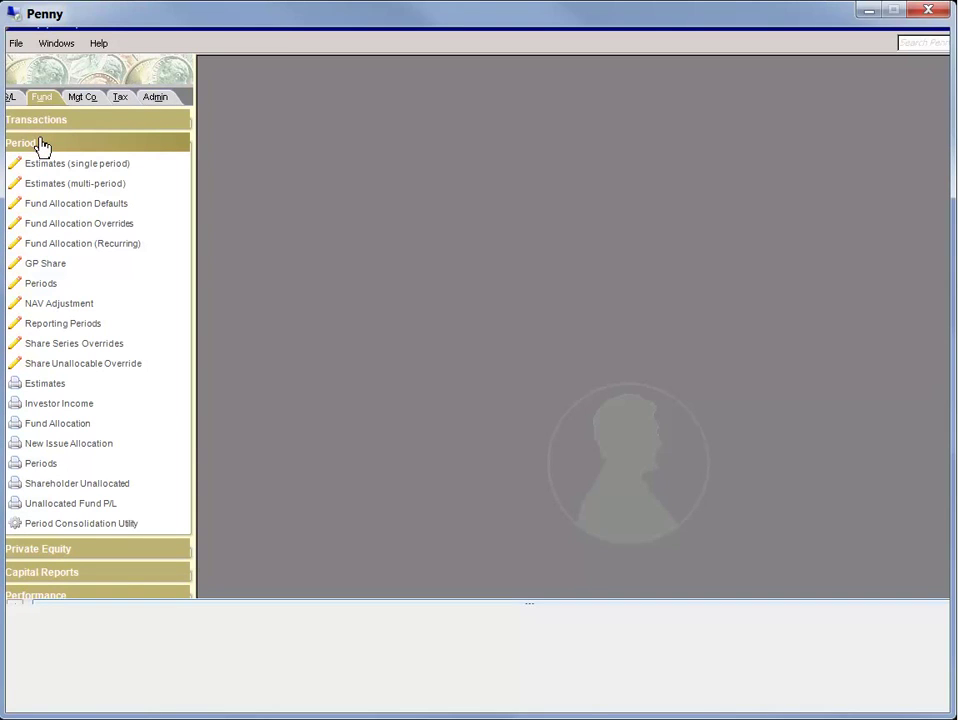
{"action": "left_click", "coordinate": [77, 445]}
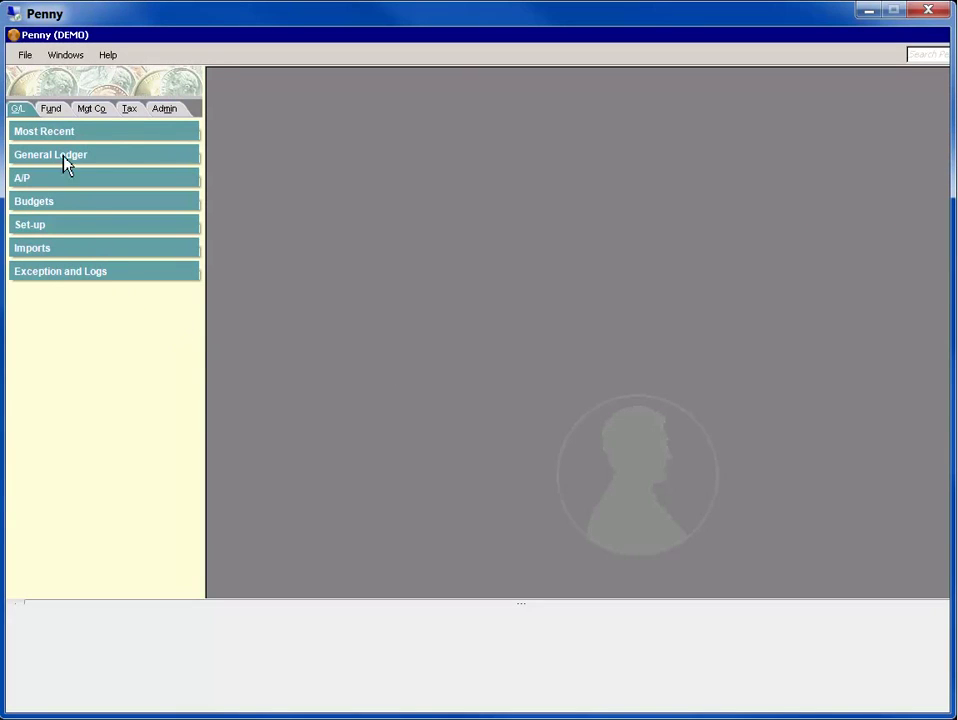
Open the Investor Income worksheet criteria under Fund > Period
{"action": "left_click", "coordinate": [57, 111]}
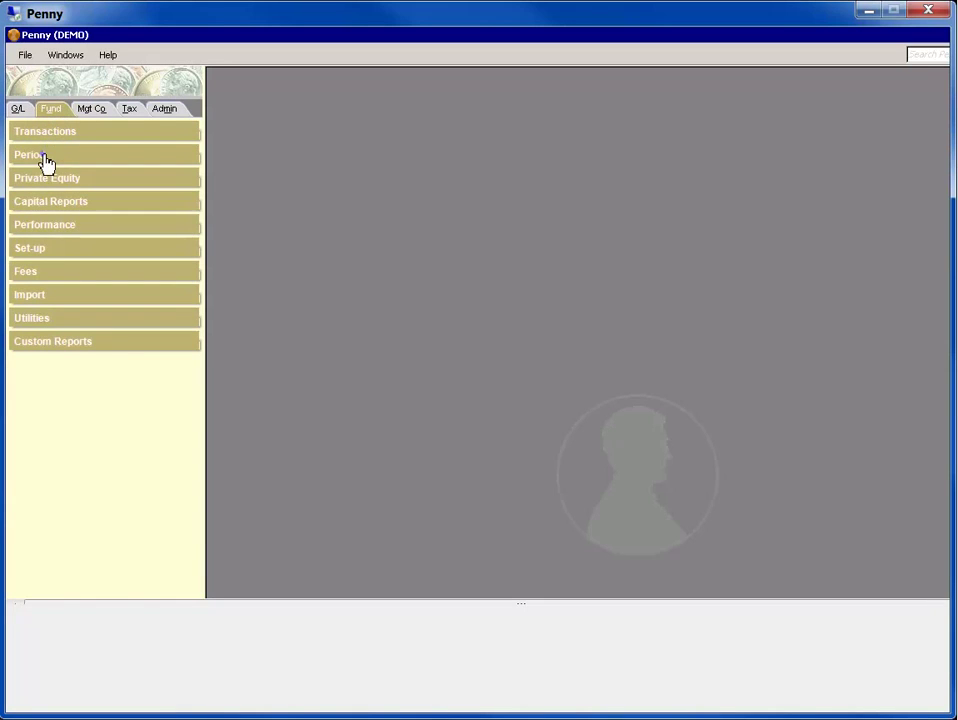
{"action": "left_click", "coordinate": [45, 159]}
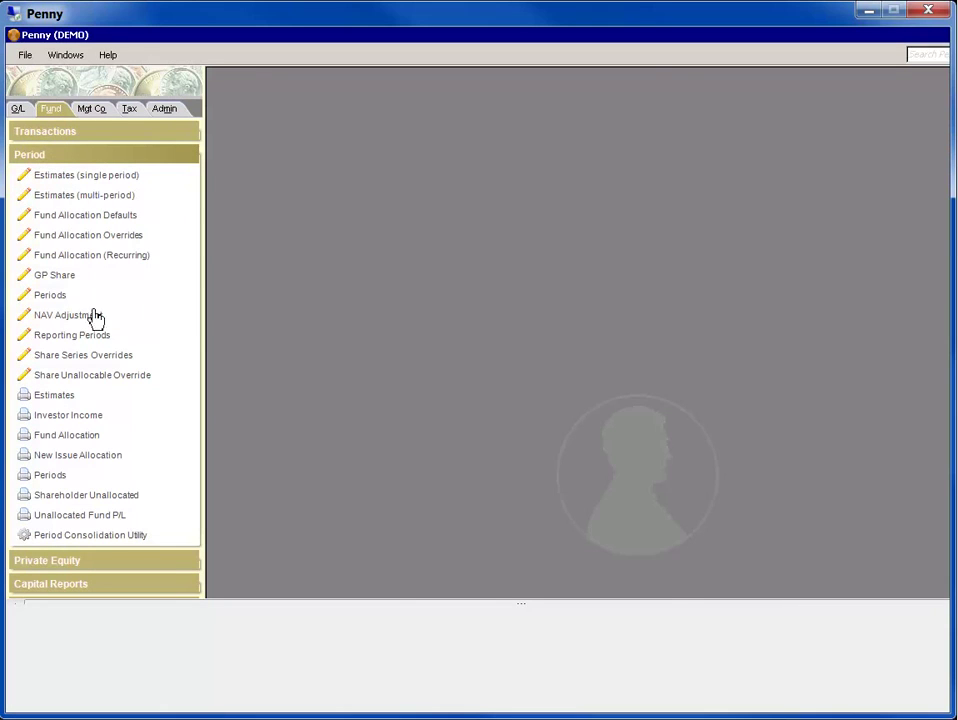
{"action": "left_click", "coordinate": [99, 419]}
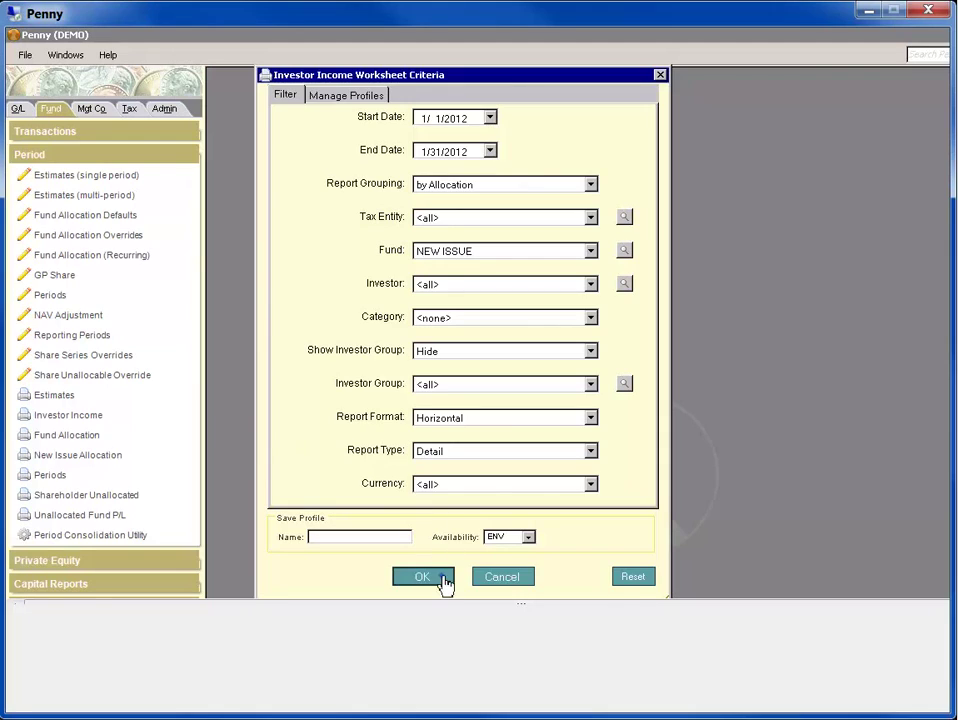
Run the Investor Income worksheet for fund NEW ISSUE, 1/1/2012 to 1/31/2012
{"action": "left_click", "coordinate": [422, 577]}
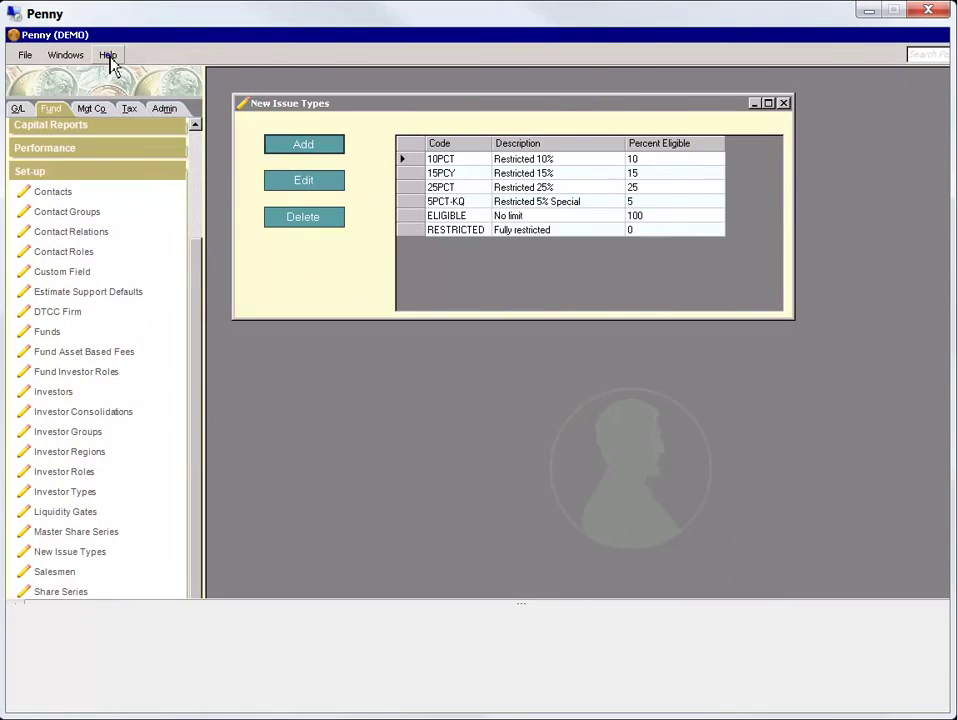
Open Penny's Help menu to show the help options
{"action": "left_click", "coordinate": [109, 56]}
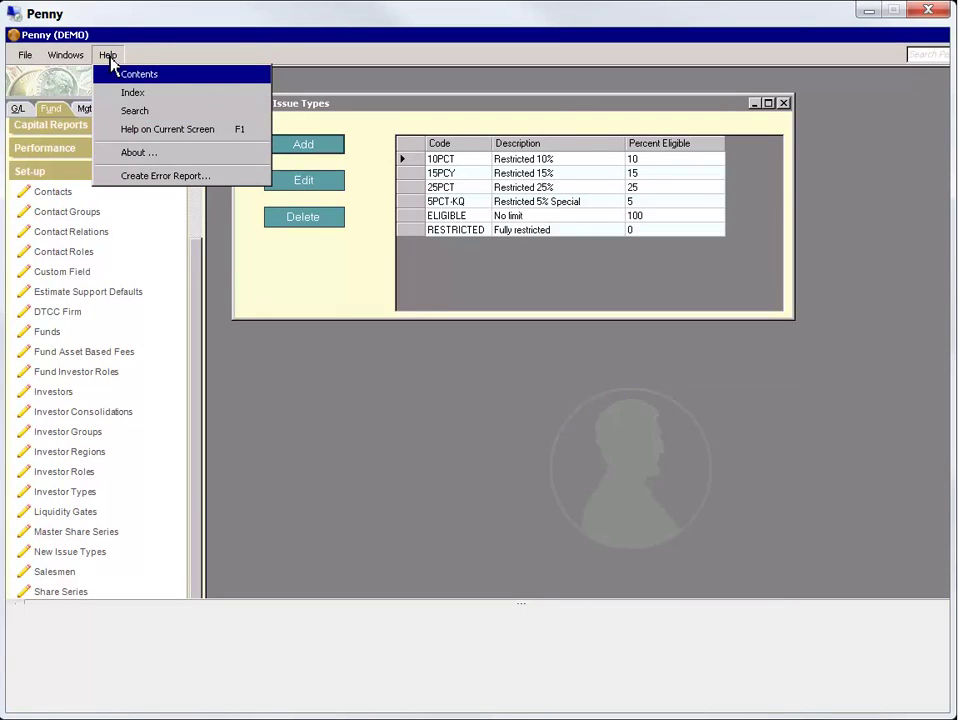